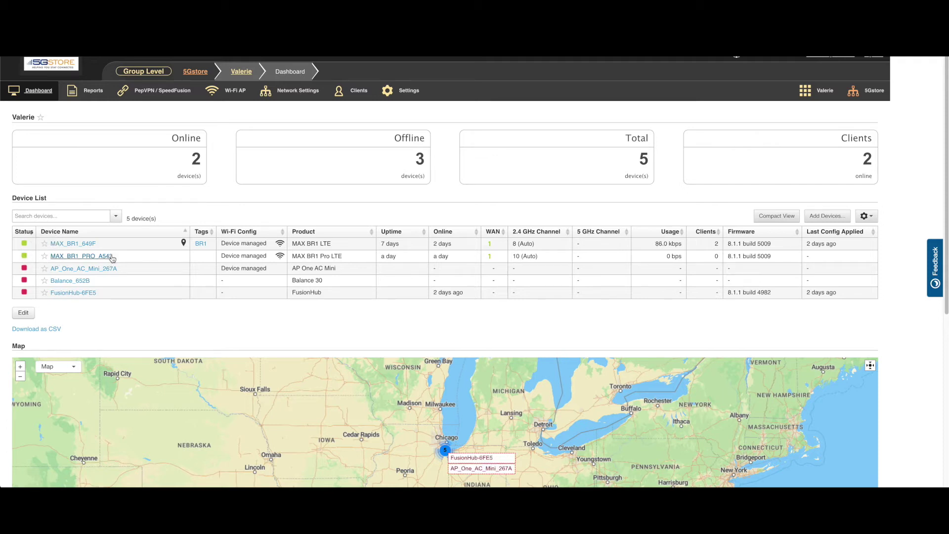
- Go to the group's PepVPN / SpeedFusion Configuration page
mouse_move(168, 97)
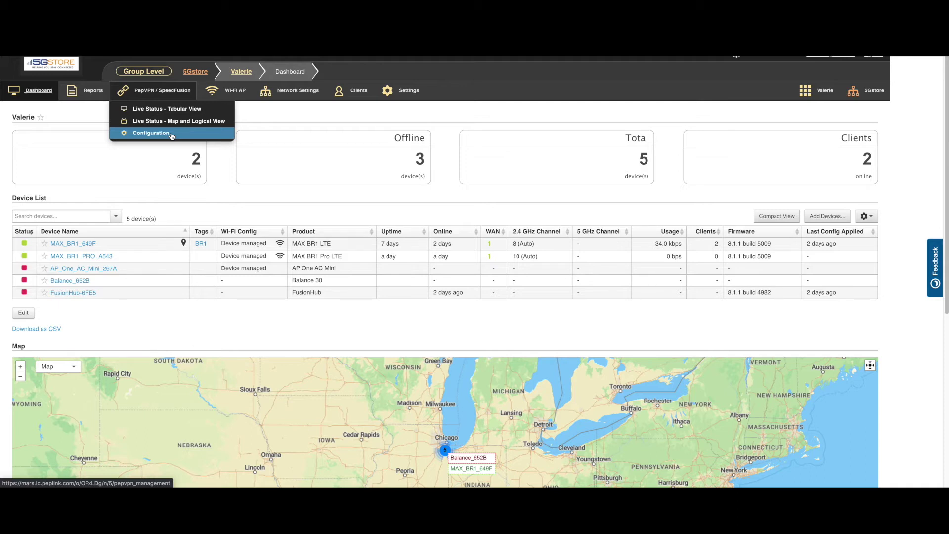
left_click(151, 133)
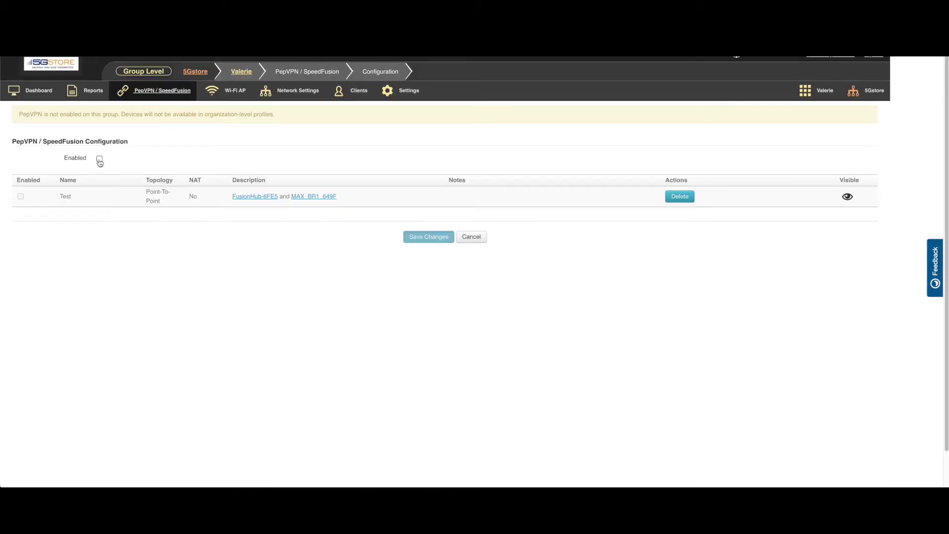
- Enable and save PepVPN, delete the existing Test profile, and add a new profile
left_click(99, 159)
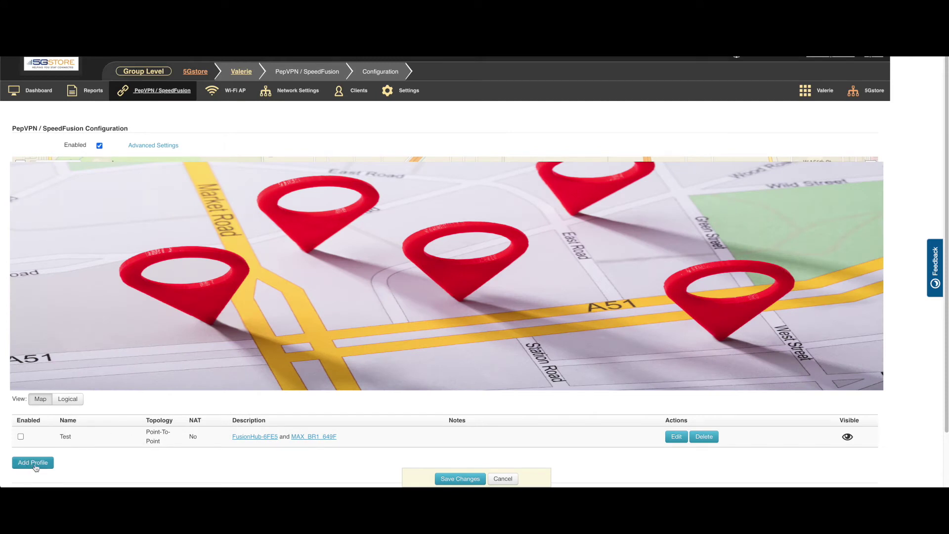
left_click(451, 480)
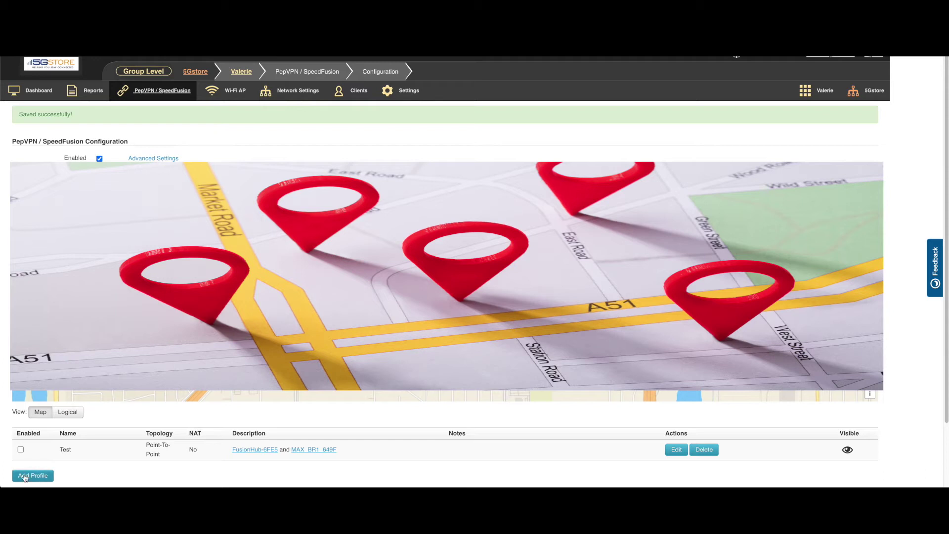
left_click(20, 449)
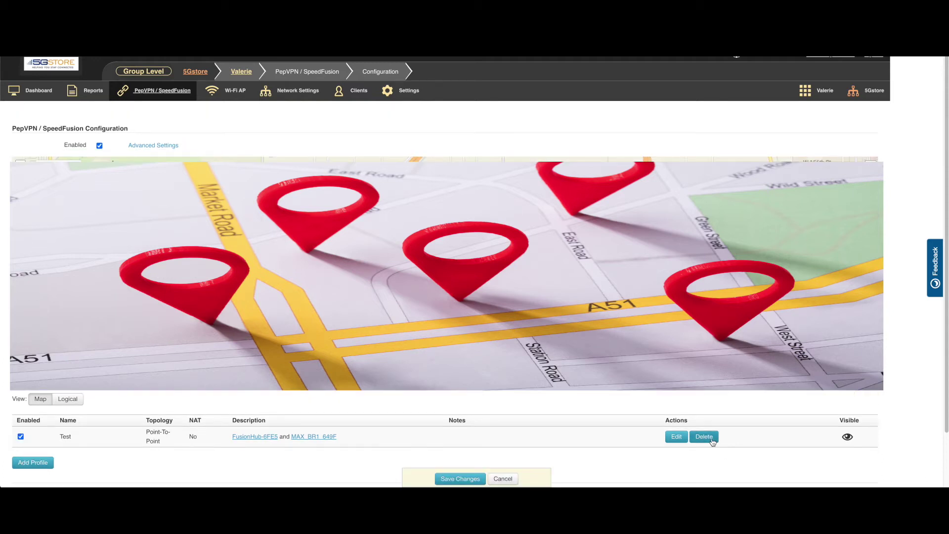
left_click(709, 438)
left_click(30, 453)
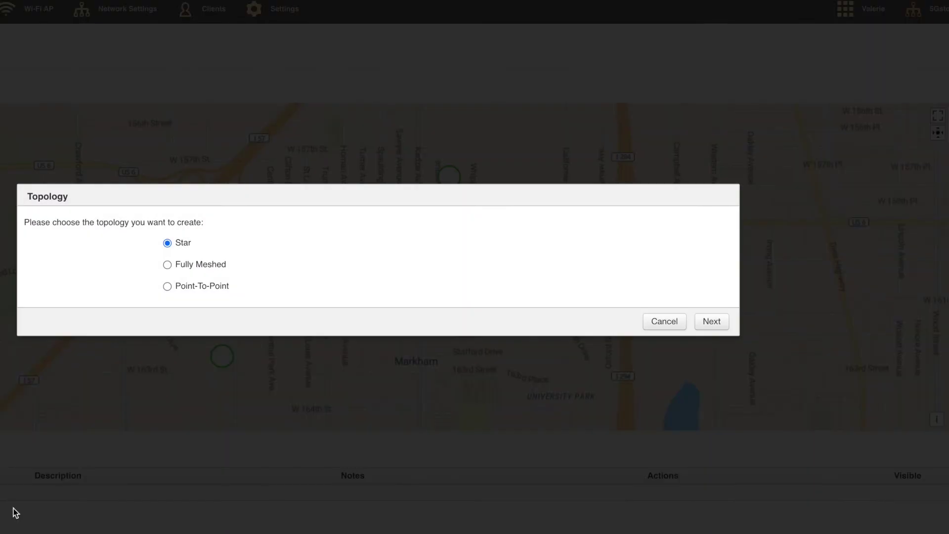
- Use Point-To-Point topology with MAX_BR1_649F and MAX_BR1_PRO_A543 as peer devices
left_click(167, 287)
left_click(712, 321)
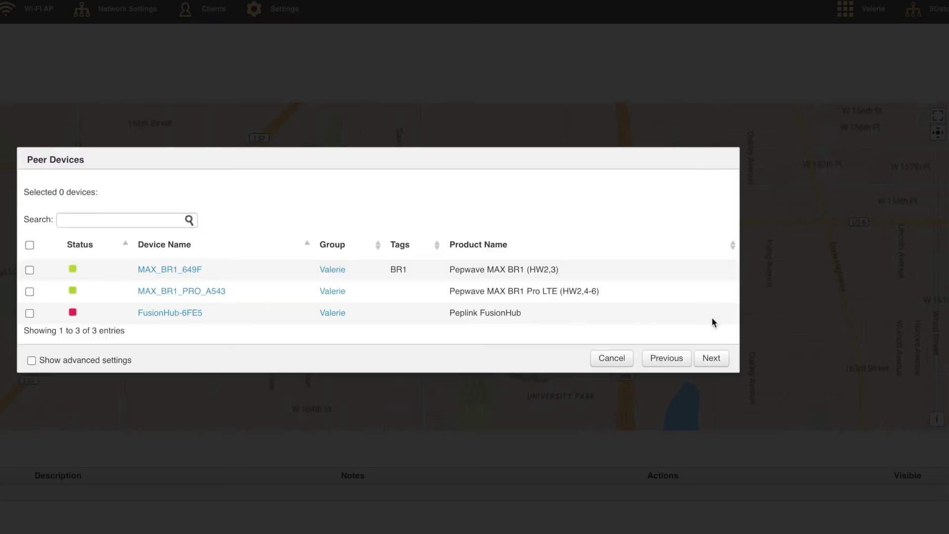
left_click(29, 269)
left_click(30, 291)
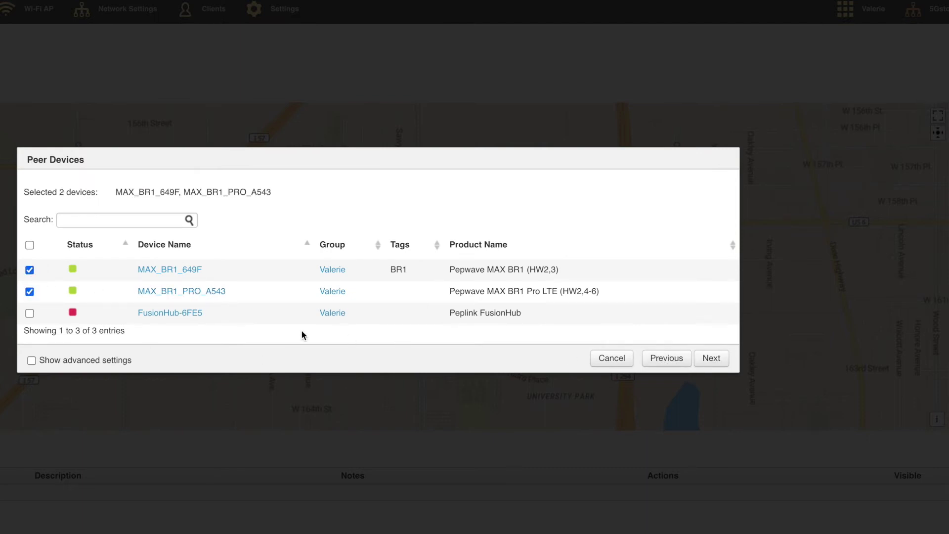
left_click(76, 363)
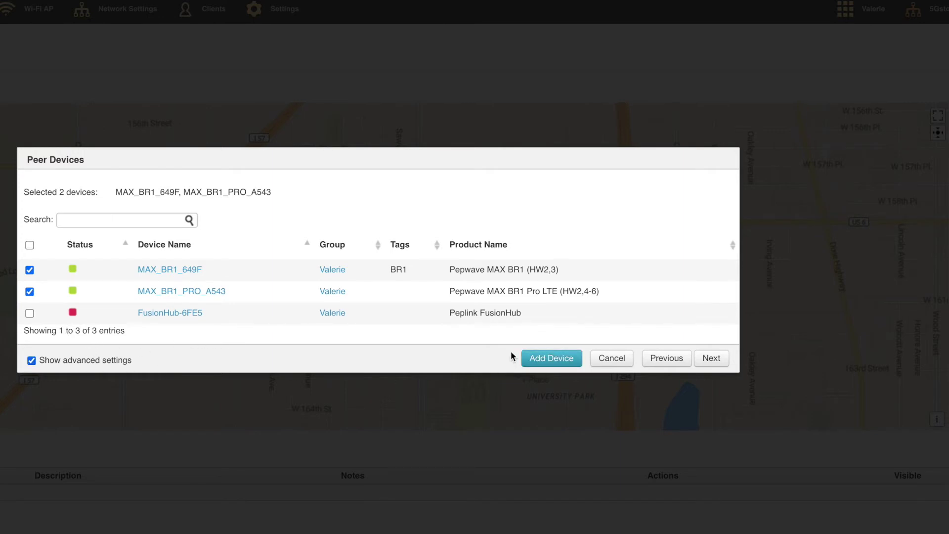
left_click(59, 360)
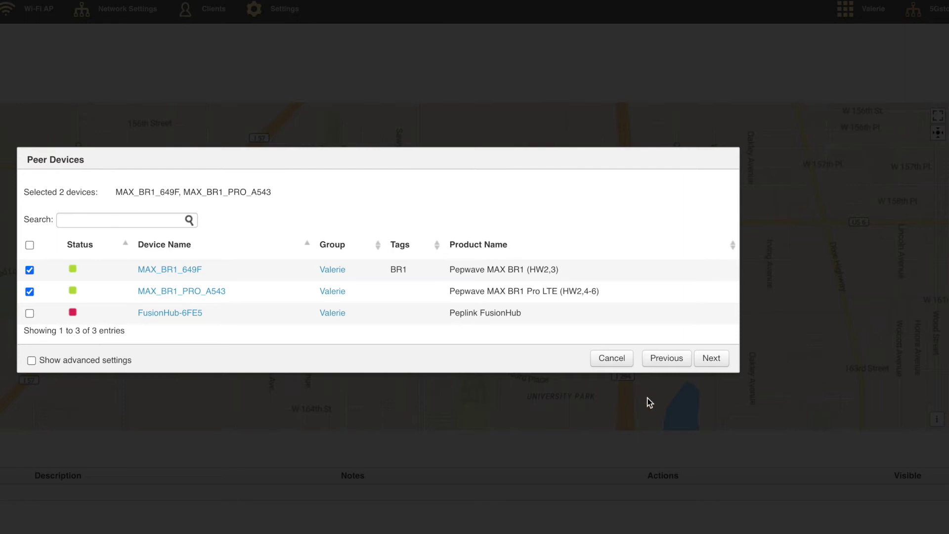
left_click(711, 359)
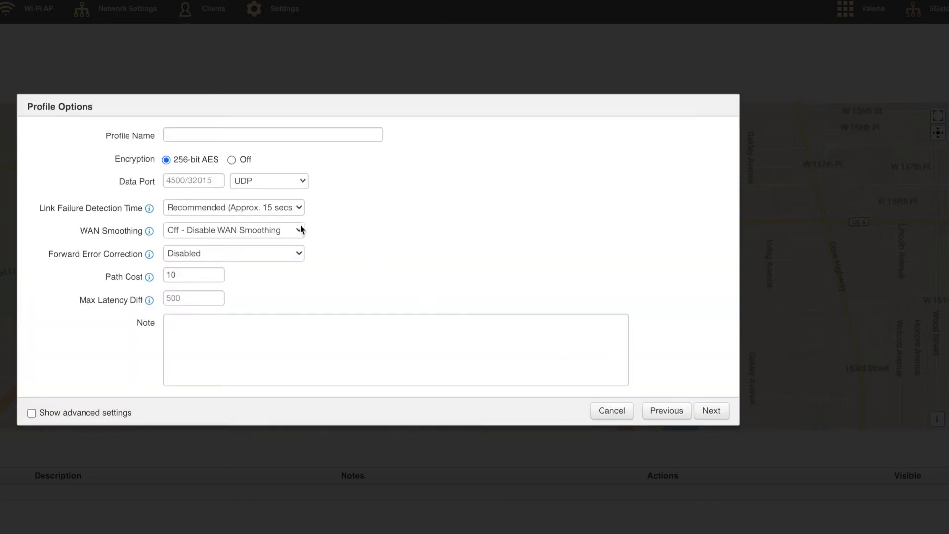
- Name the profile 'Test' with 256-bit AES encryption
left_click(185, 136)
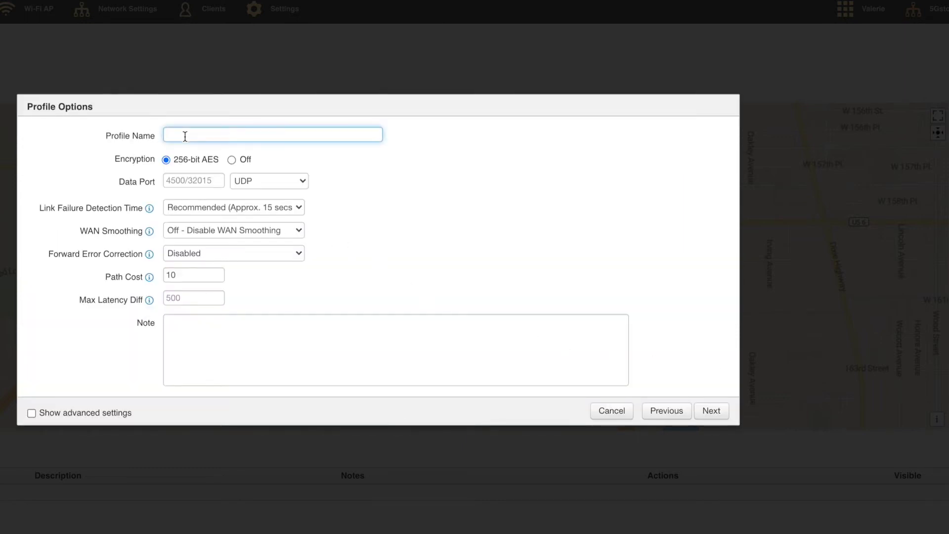
type("Test")
left_click(231, 160)
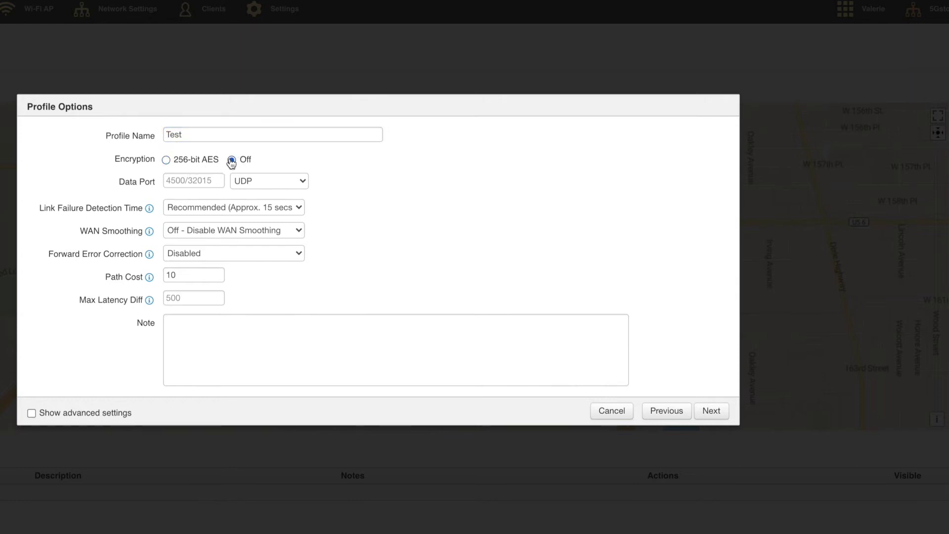
left_click(167, 160)
- Keep UDP, recommended detection time, WAN smoothing off, FEC disabled; show Advanced Link Settings
left_click(294, 188)
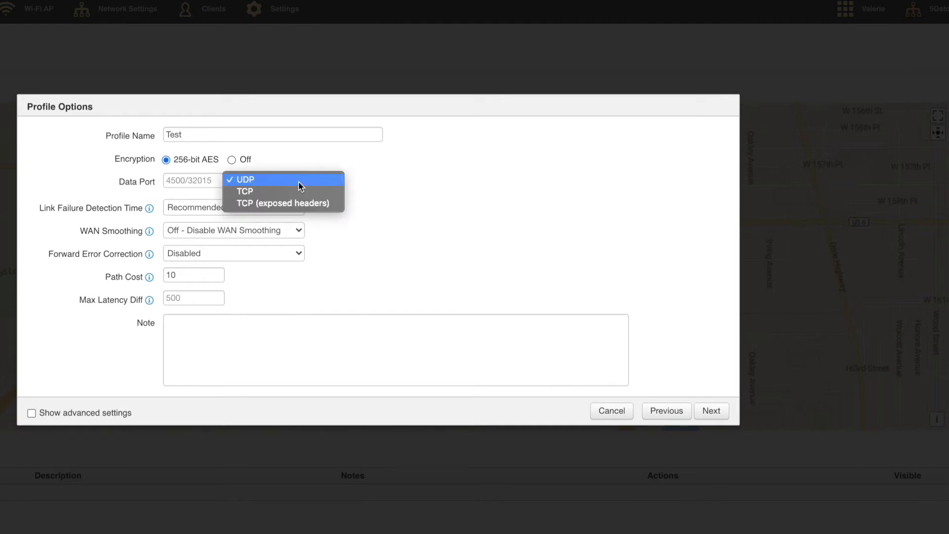
left_click(301, 180)
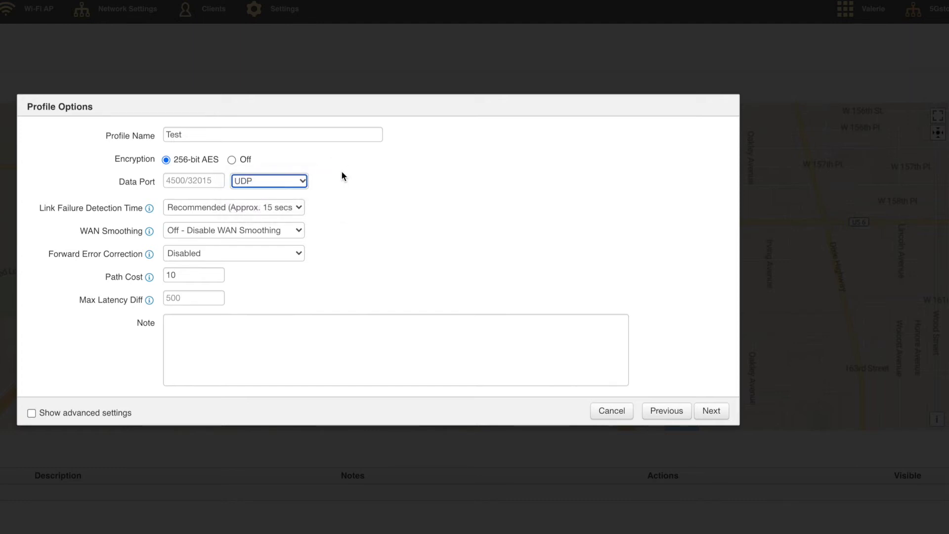
left_click(277, 206)
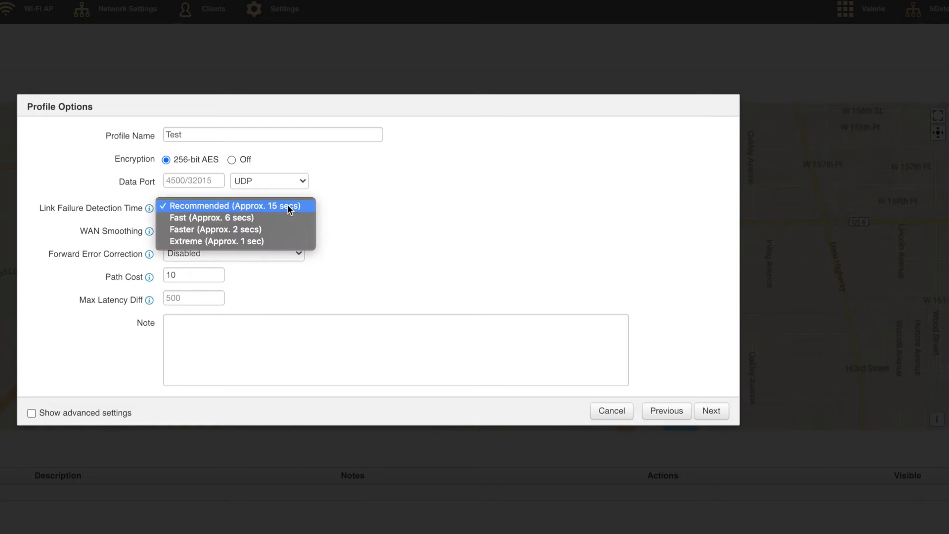
left_click(334, 194)
left_click(293, 229)
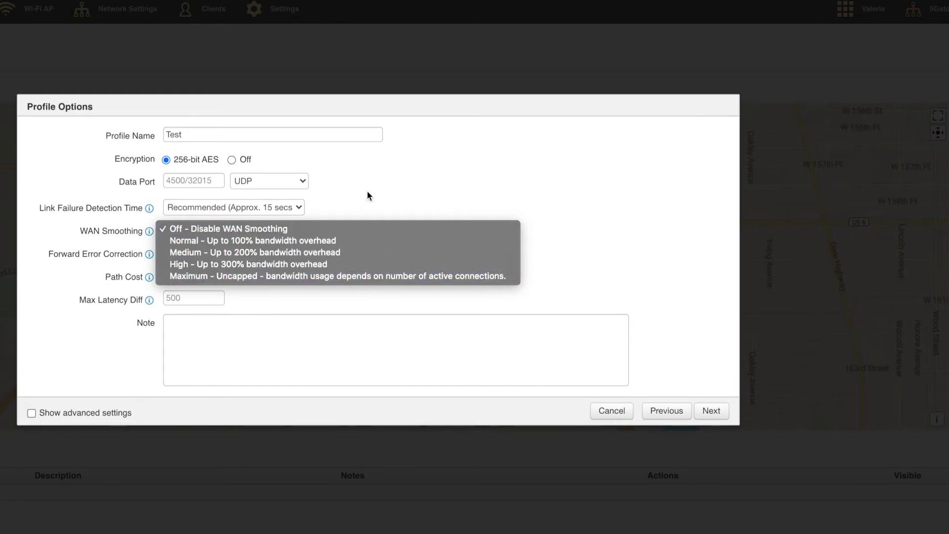
left_click(339, 214)
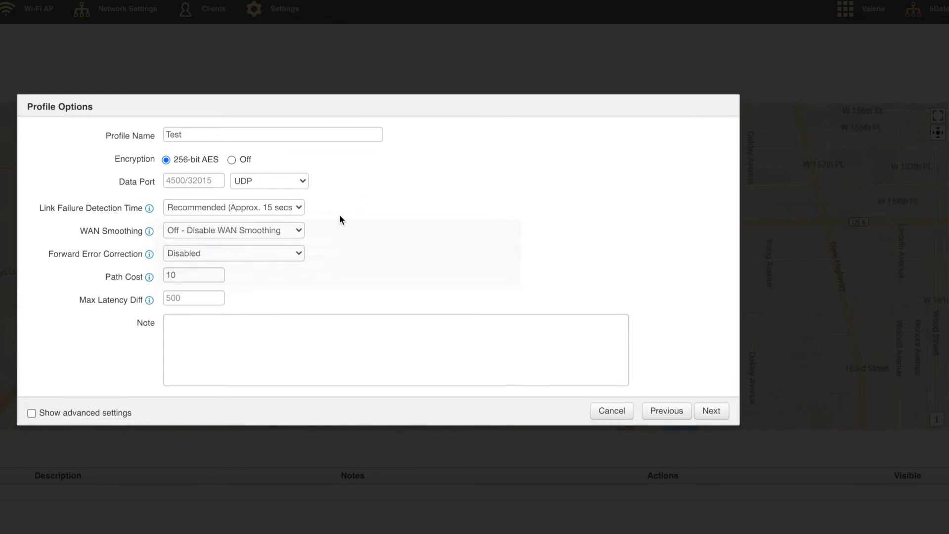
left_click(171, 253)
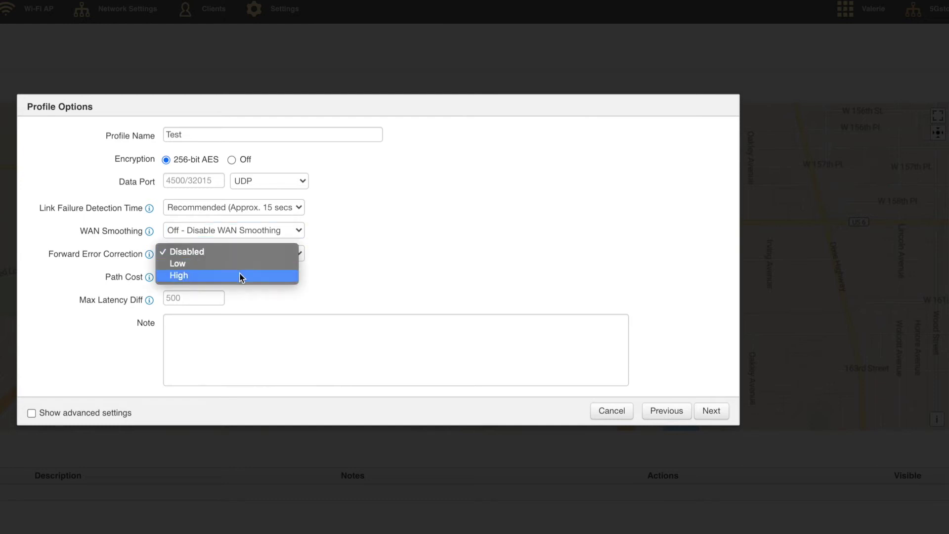
left_click(291, 254)
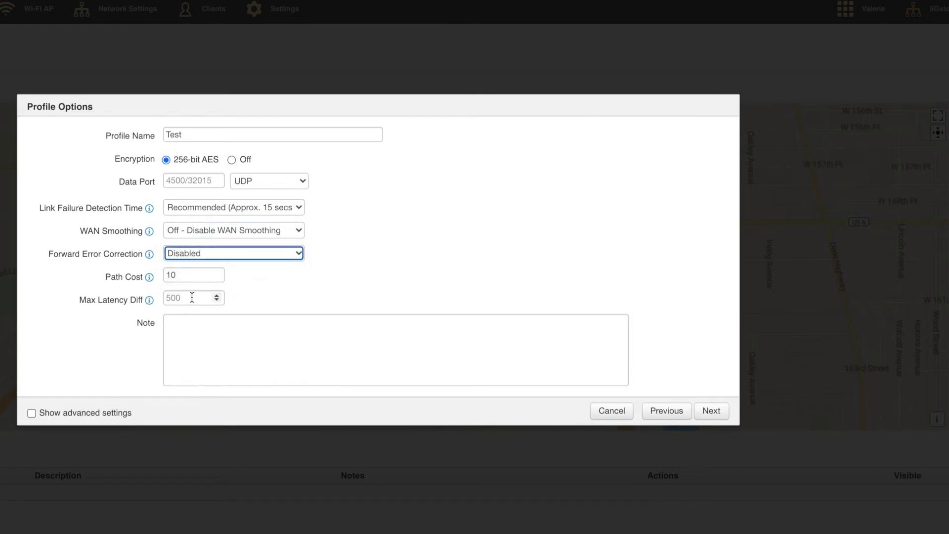
left_click(54, 415)
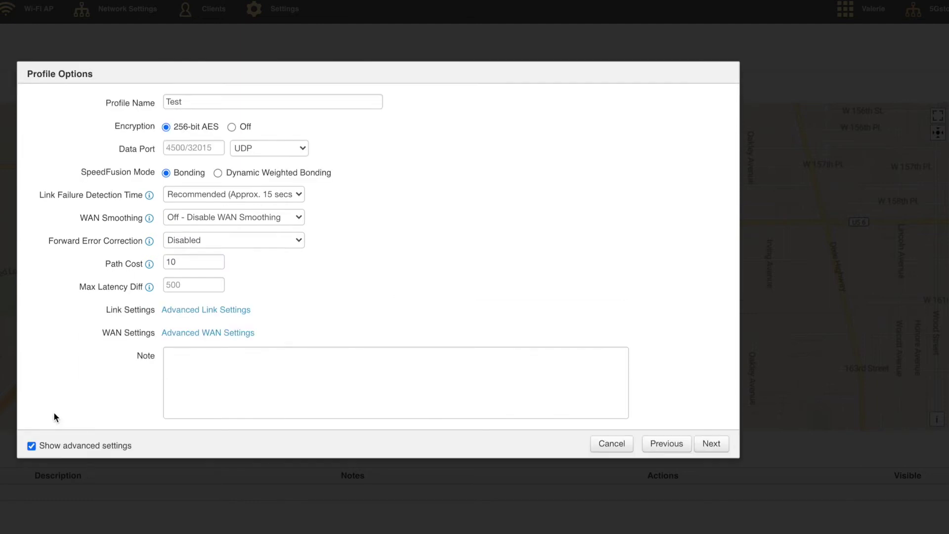
left_click(217, 310)
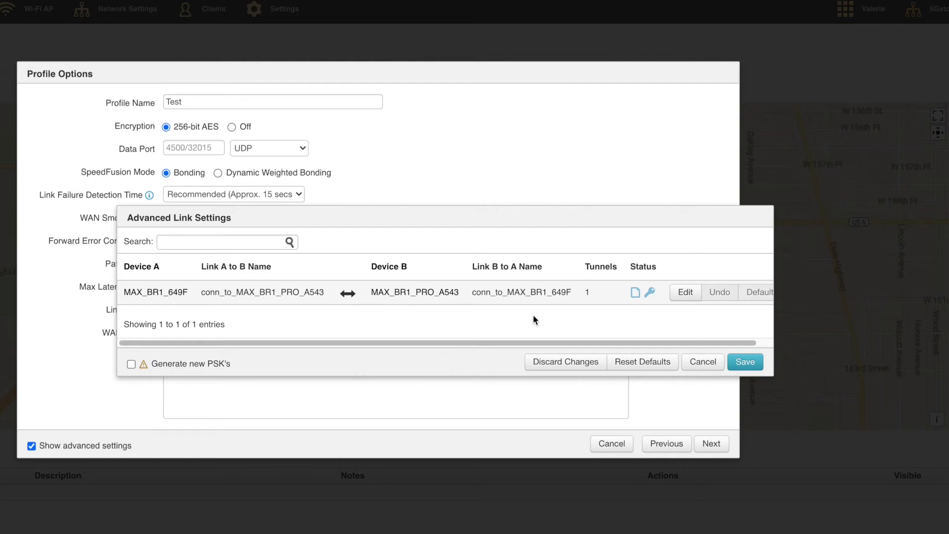
- Rename the second tunnel between the two routers to 'Secondary'
left_click(681, 294)
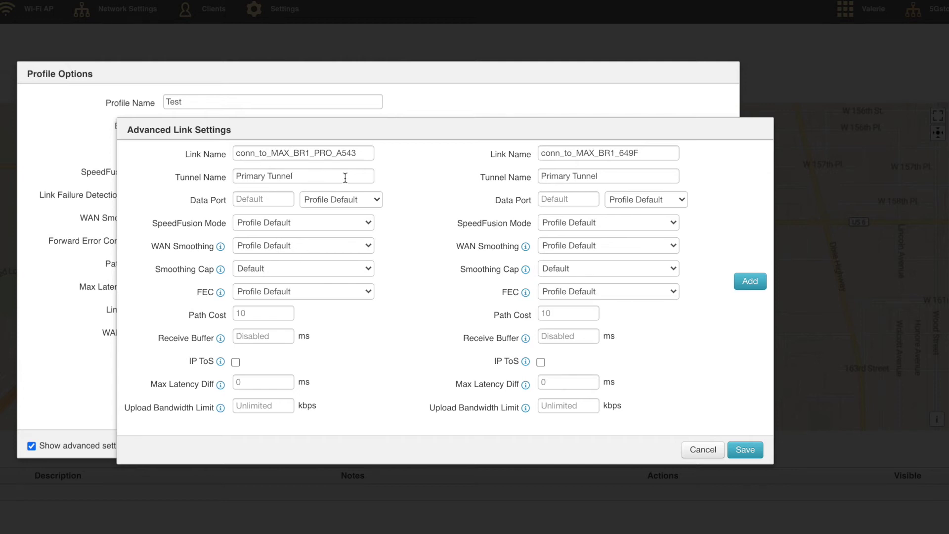
left_click_drag(569, 176, 510, 171)
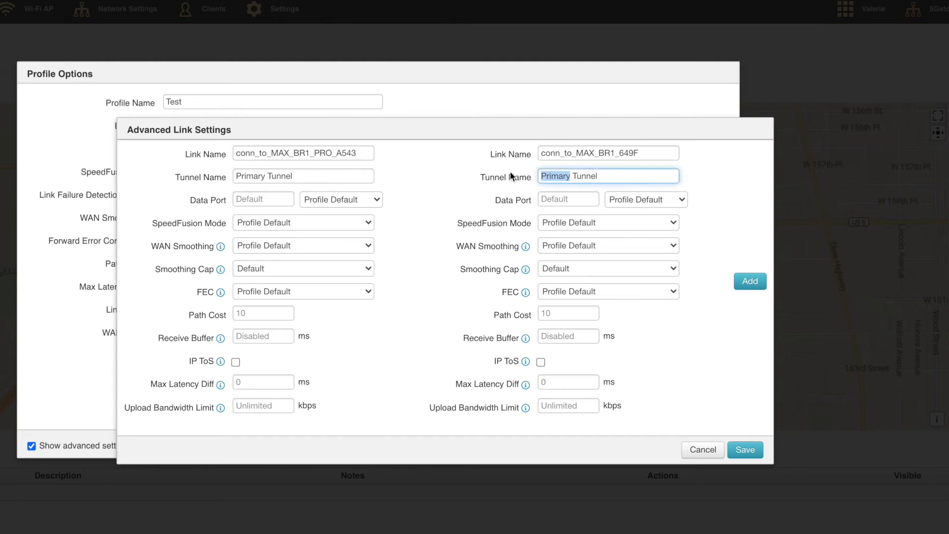
type("Secondary")
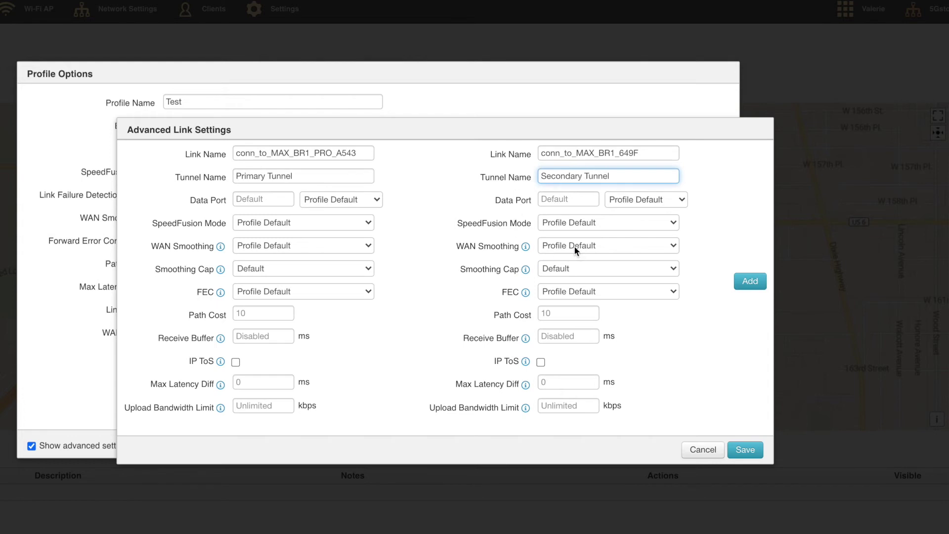
- Give Secondary Tunnel Dynamic Weighted Bonding, Normal WAN smoothing, 1000 kbps upload limit, and save
left_click(632, 225)
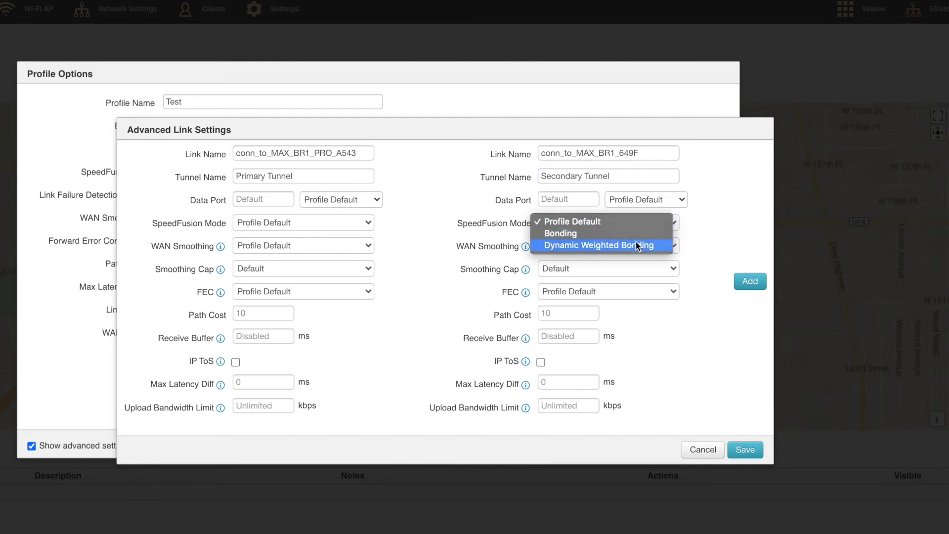
left_click(635, 242)
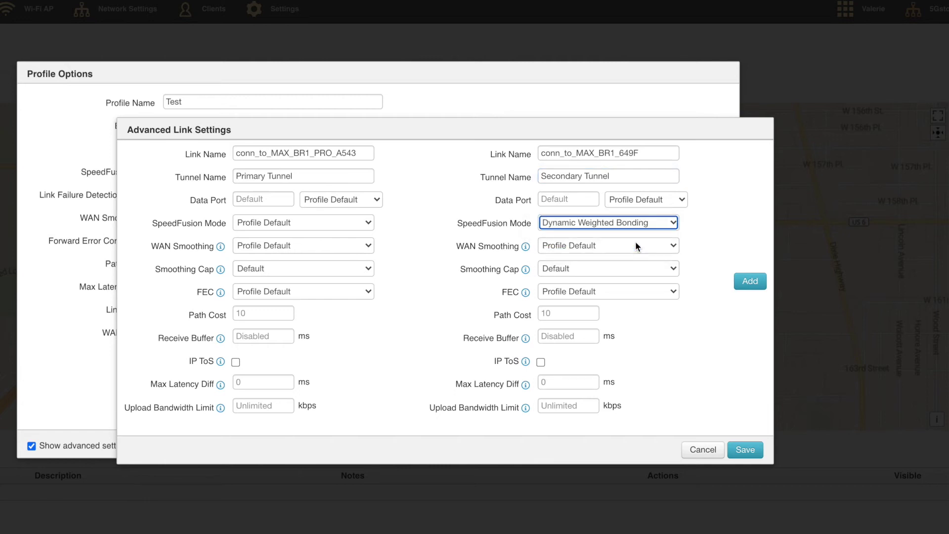
left_click(572, 248)
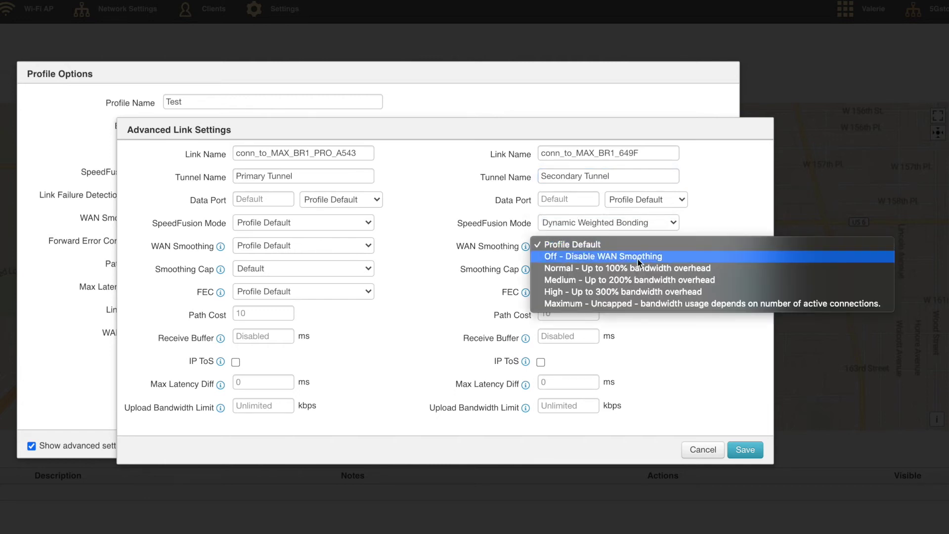
left_click(649, 267)
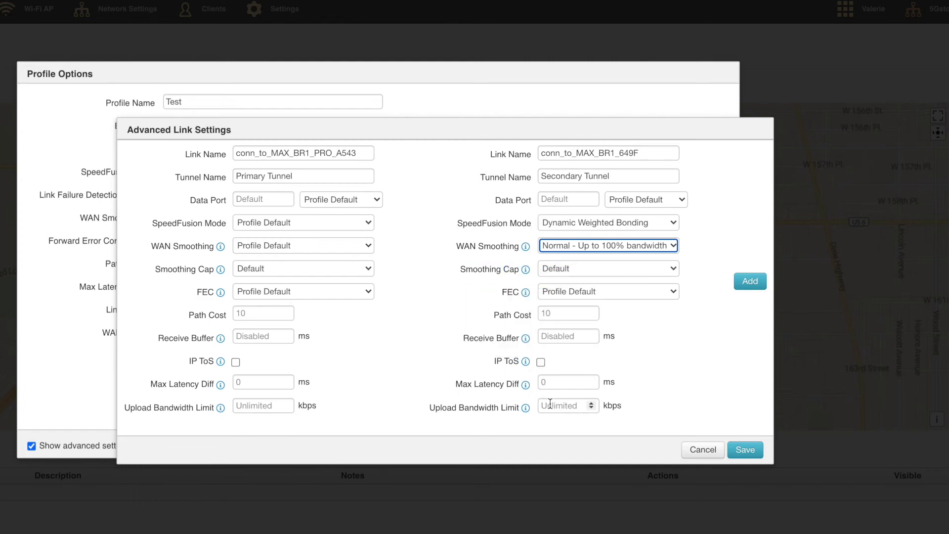
left_click(569, 406)
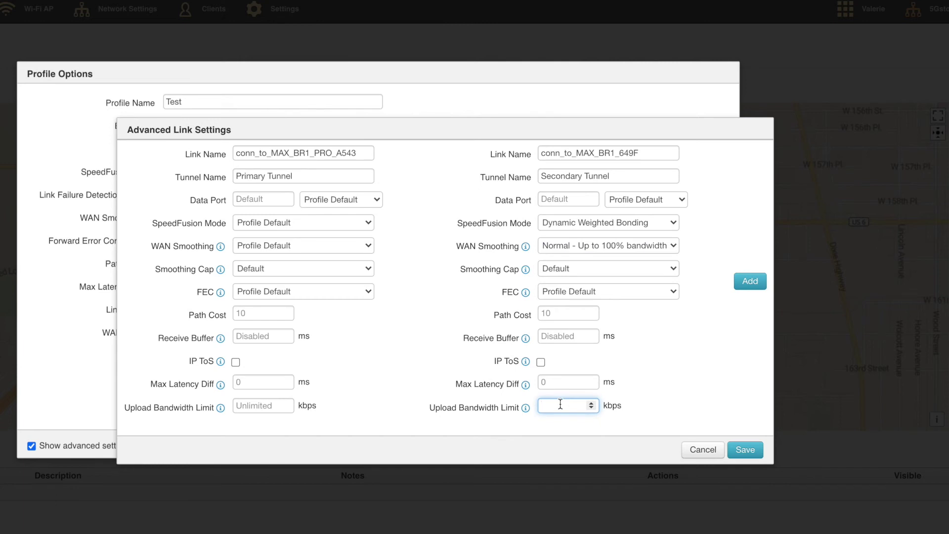
type("1000")
left_click(739, 449)
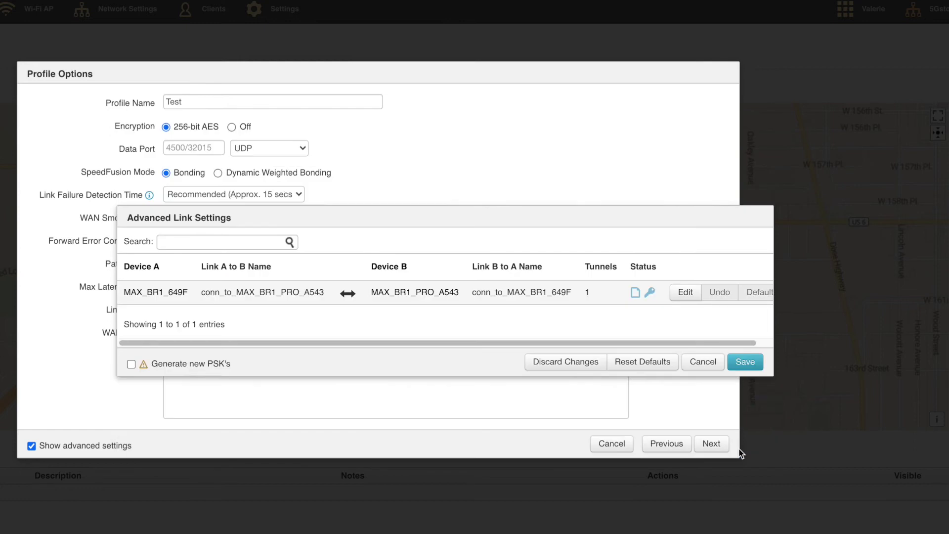
- Open the WAN settings of the MAX_BR1_649F Primary Tunnel in Advanced WAN Settings
left_click(745, 363)
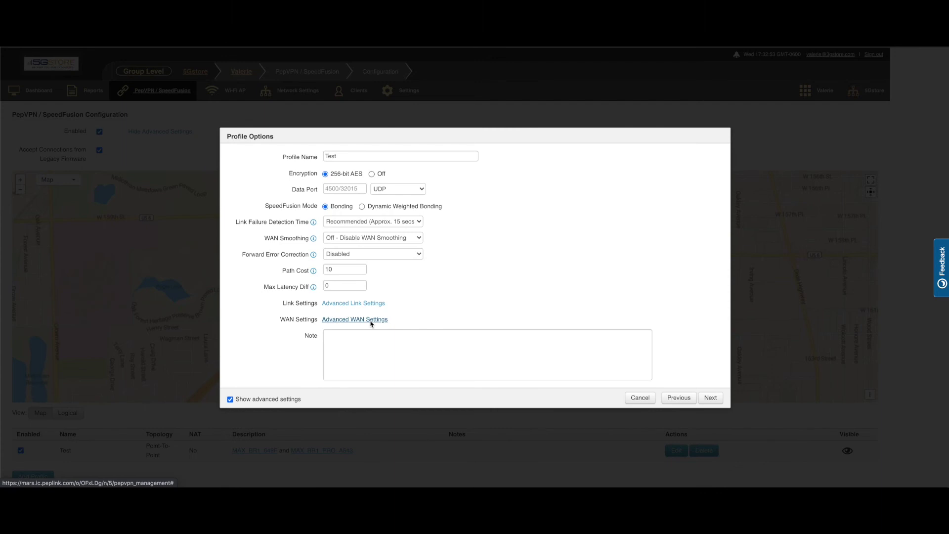
left_click(372, 320)
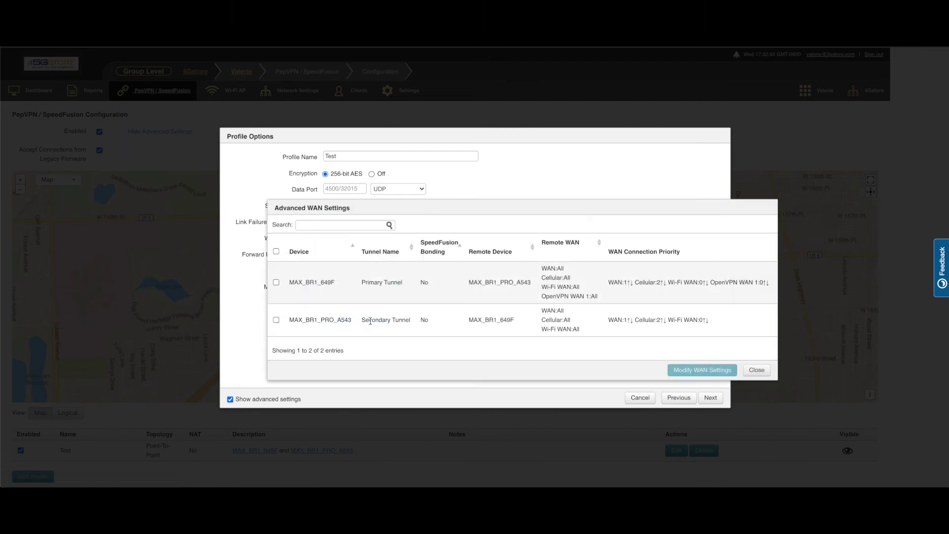
left_click(276, 283)
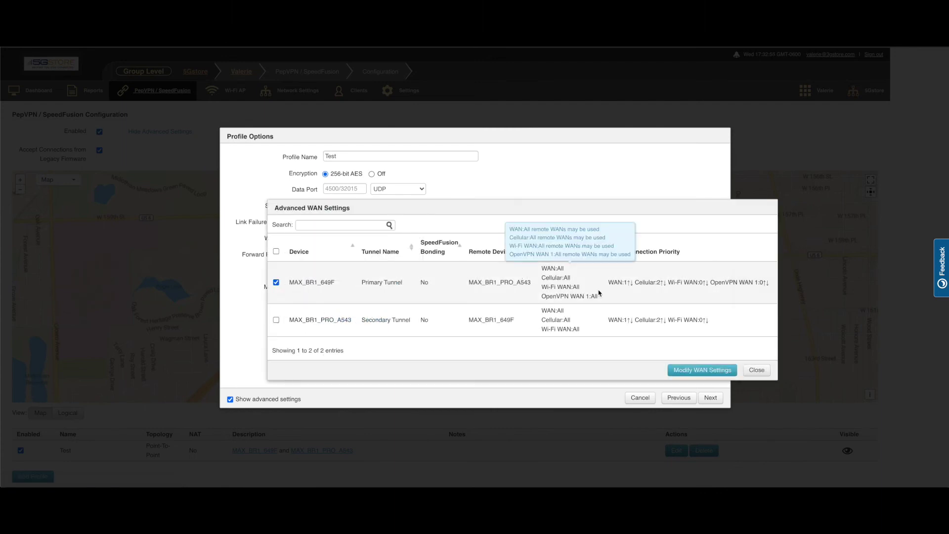
left_click(701, 370)
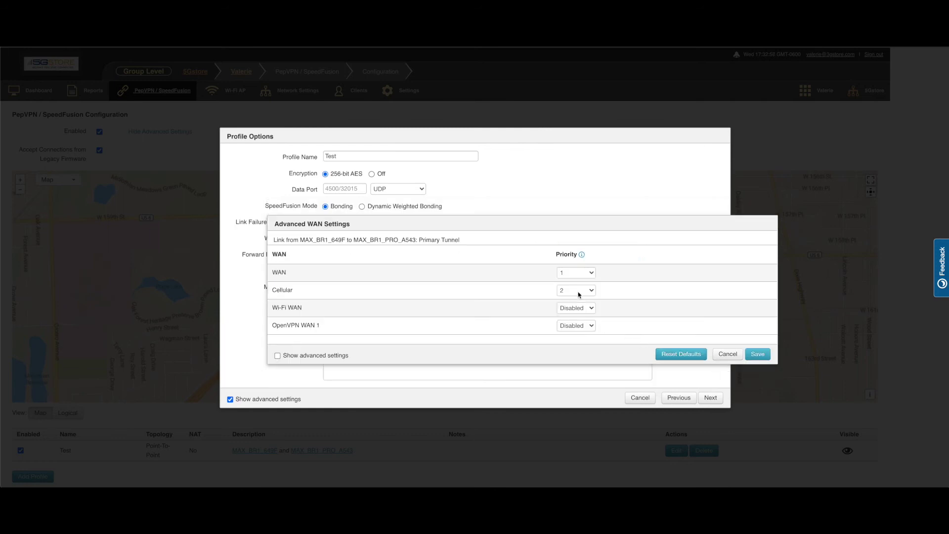
- Keep Wi-Fi WAN priority Disabled and show per-WAN direction and remote WAN options
left_click(591, 309)
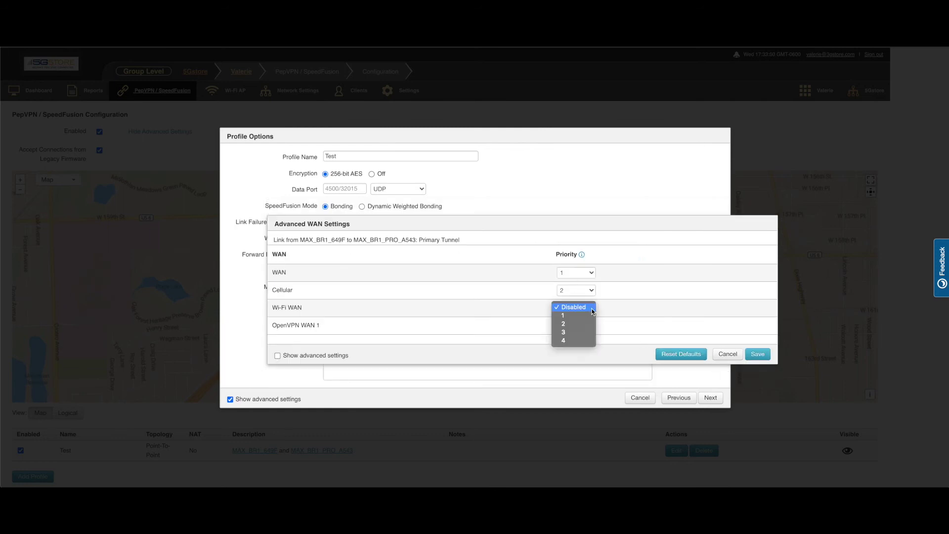
left_click(623, 312)
left_click(635, 319)
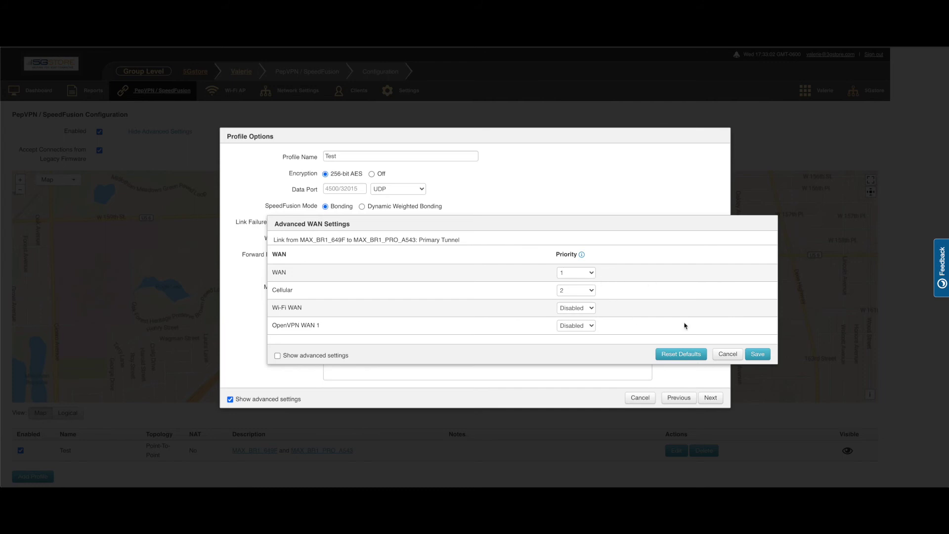
left_click(278, 355)
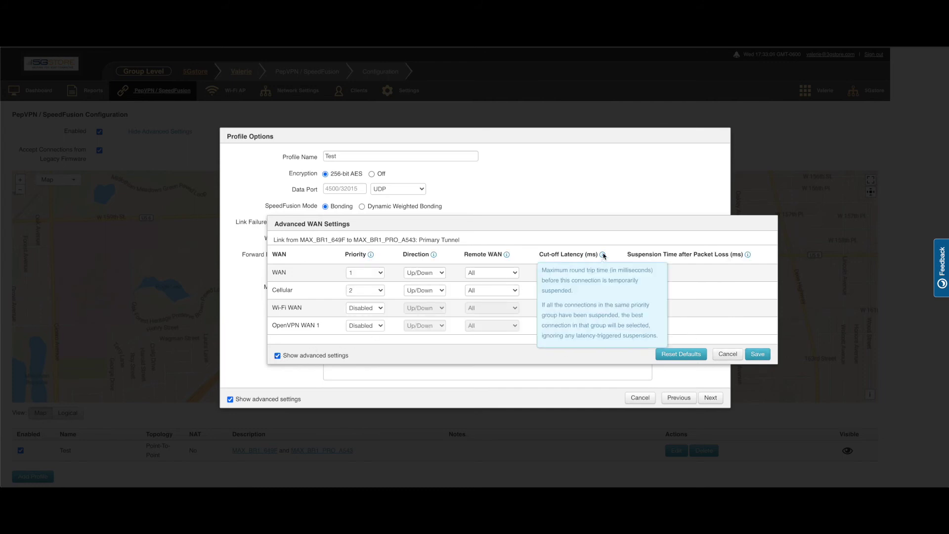
- Keep Primary Tunnel direction Up/Down and remote WAN All for WAN and Cellular, then save
mouse_move(749, 255)
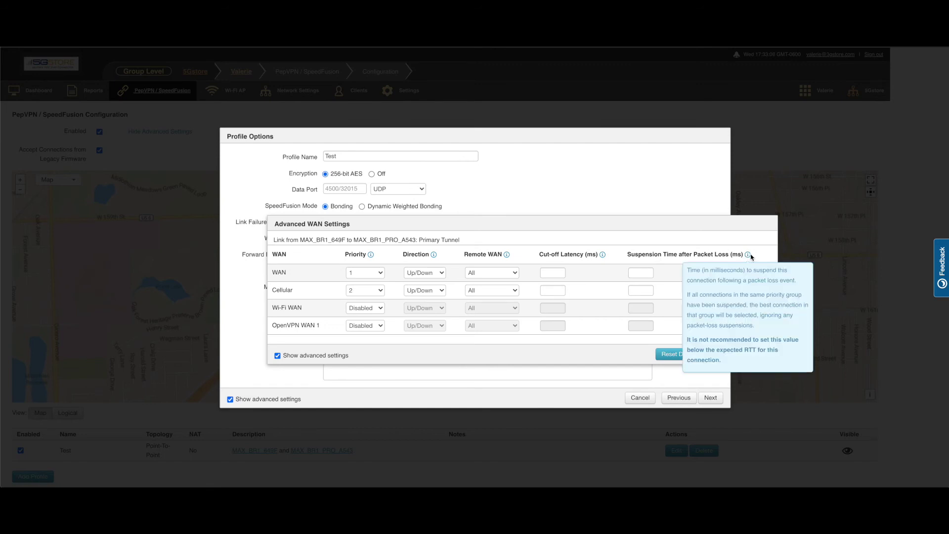
left_click(434, 276)
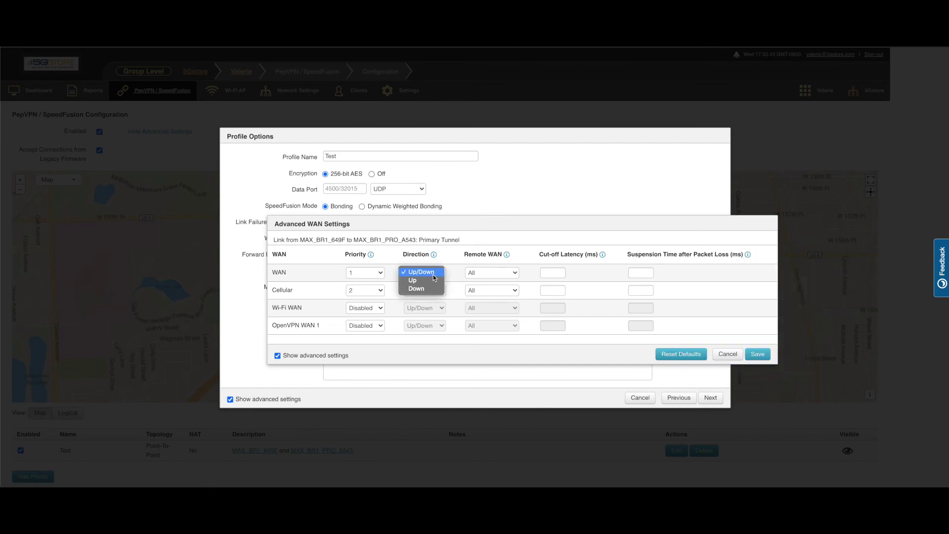
left_click(434, 273)
left_click(491, 272)
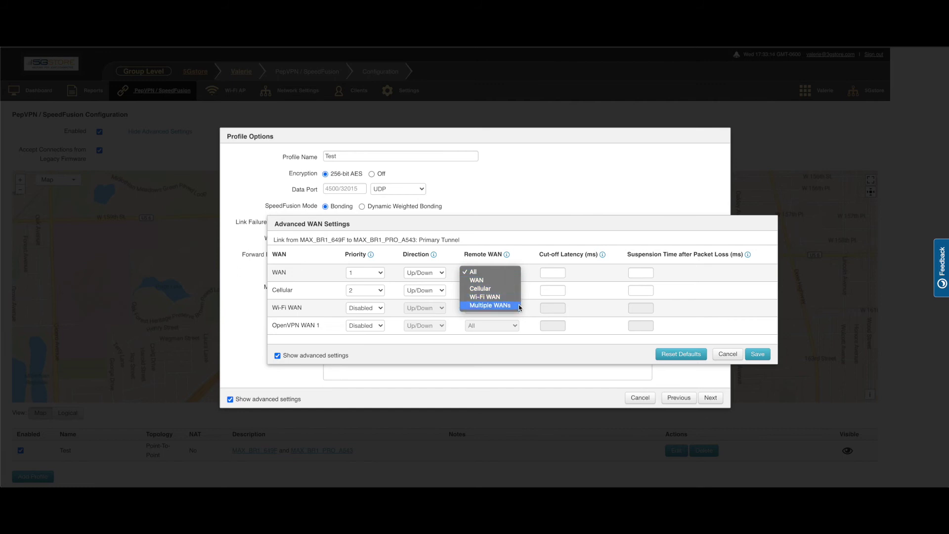
key("Escape")
left_click(512, 291)
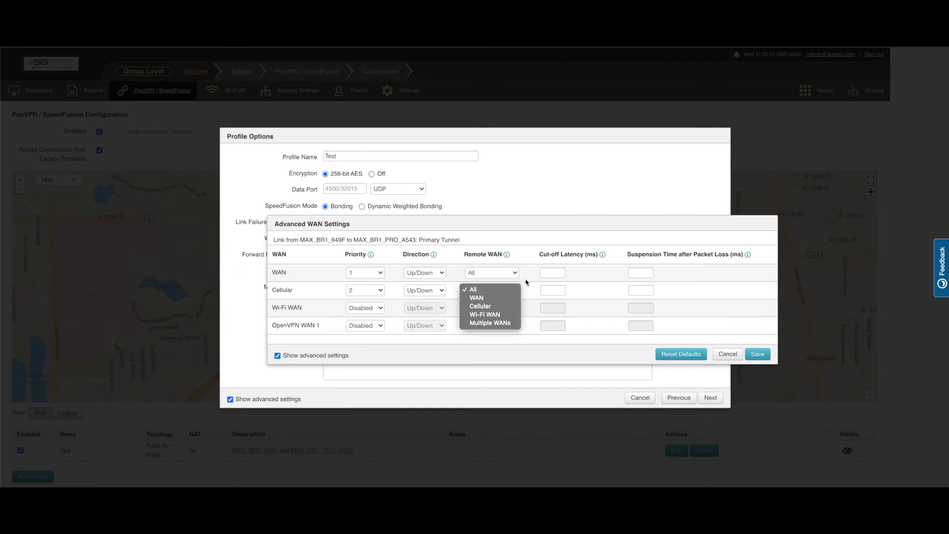
left_click(526, 282)
left_click(758, 354)
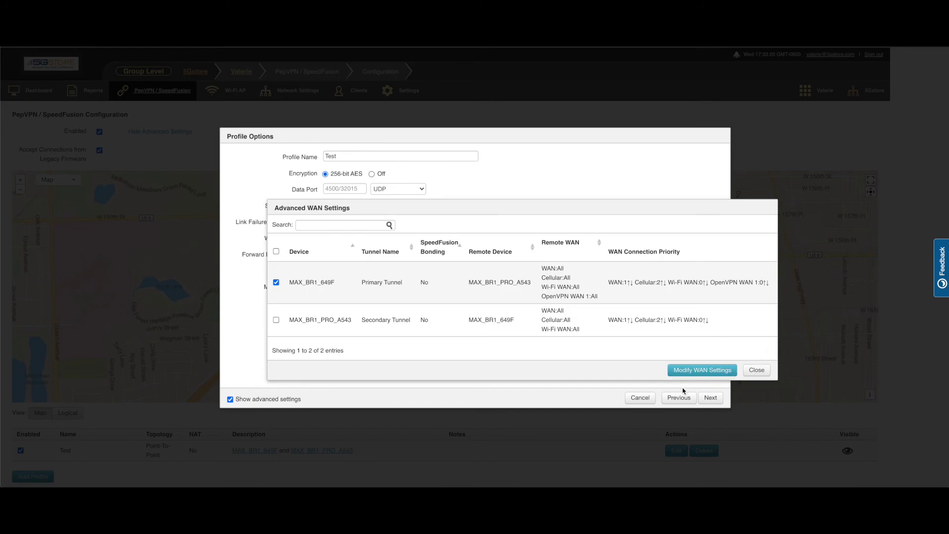
- Review the Secondary Tunnel's WAN settings unchanged, then proceed to the Profile Summary
left_click(276, 320)
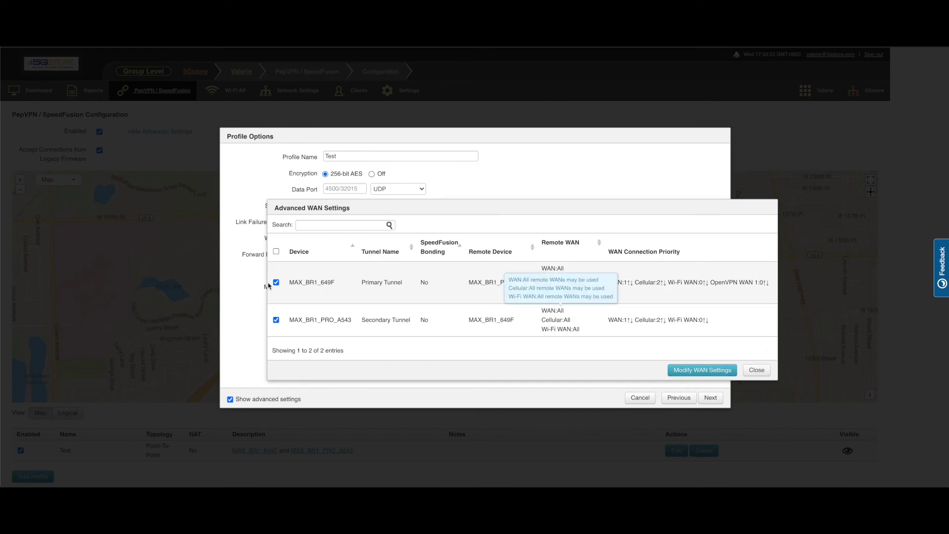
left_click(276, 282)
left_click(673, 370)
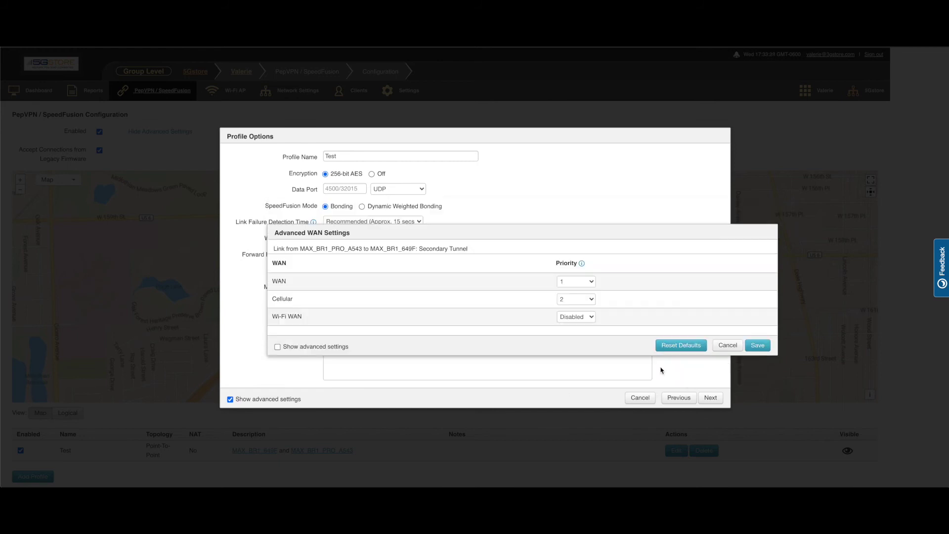
left_click(313, 346)
left_click(726, 346)
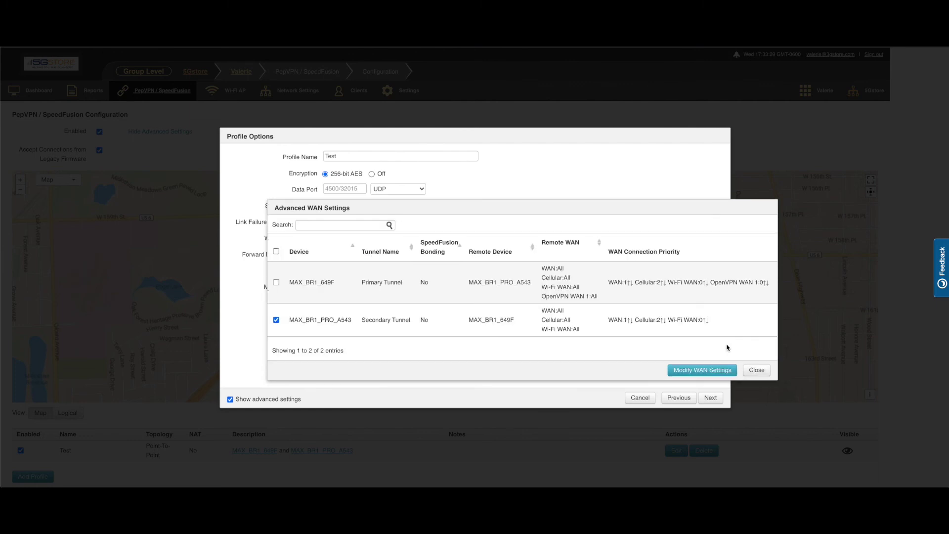
left_click(756, 370)
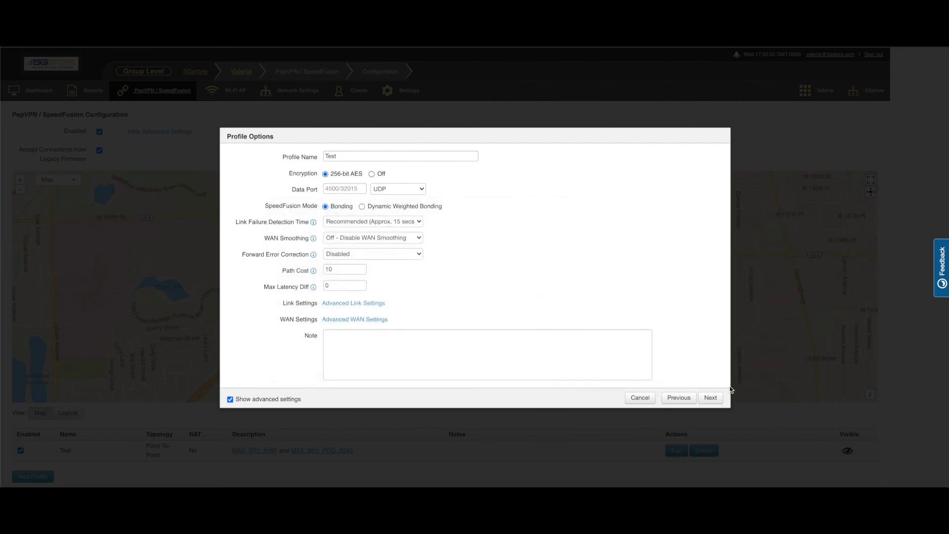
left_click(710, 399)
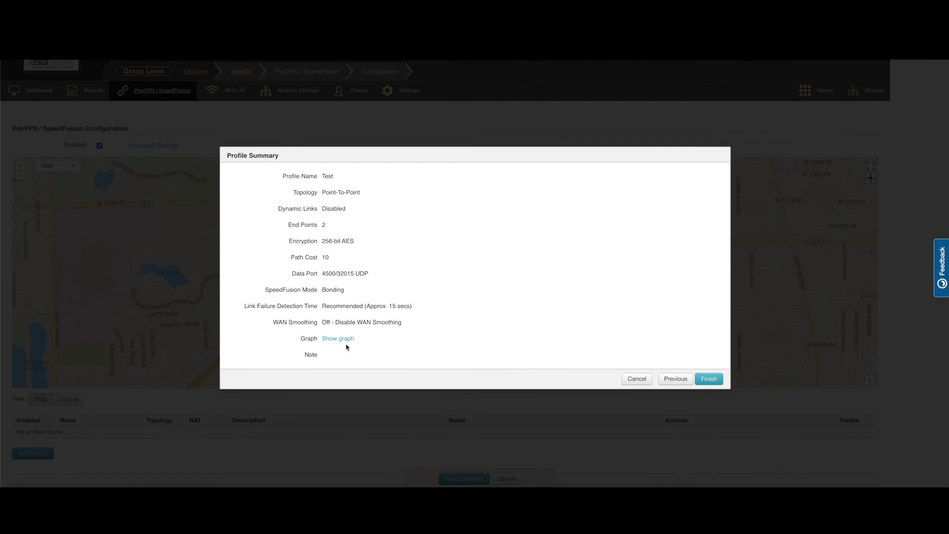
- Finish the Test profile and save the PepVPN/SpeedFusion configuration
left_click(708, 380)
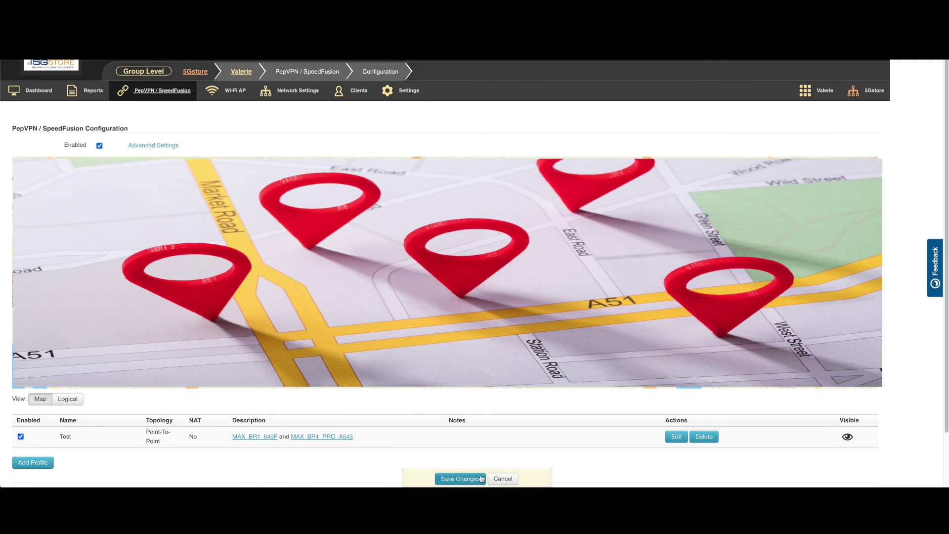
left_click(450, 478)
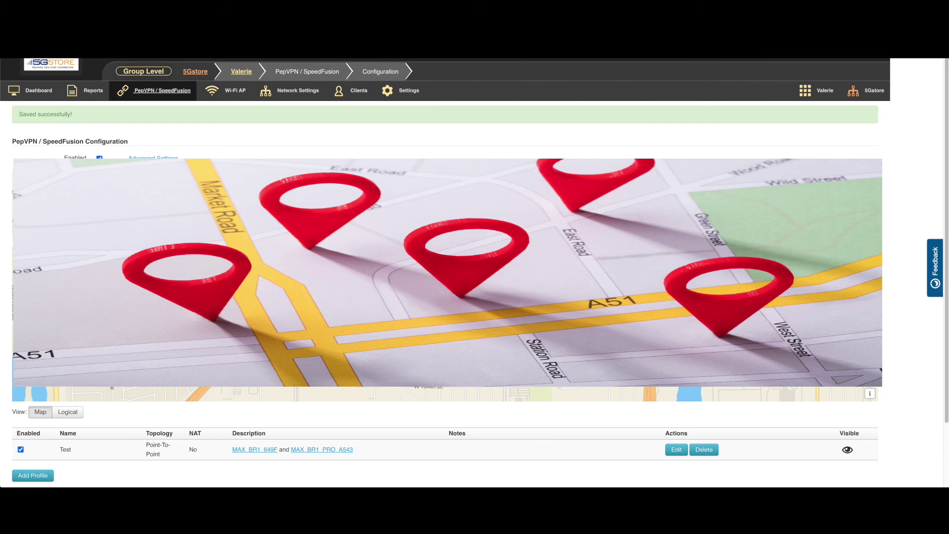
mouse_move(145, 98)
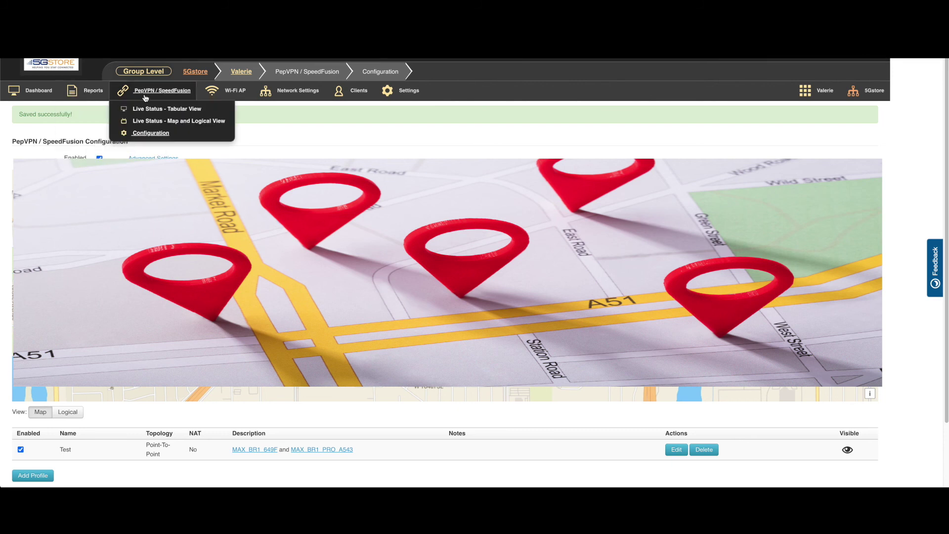